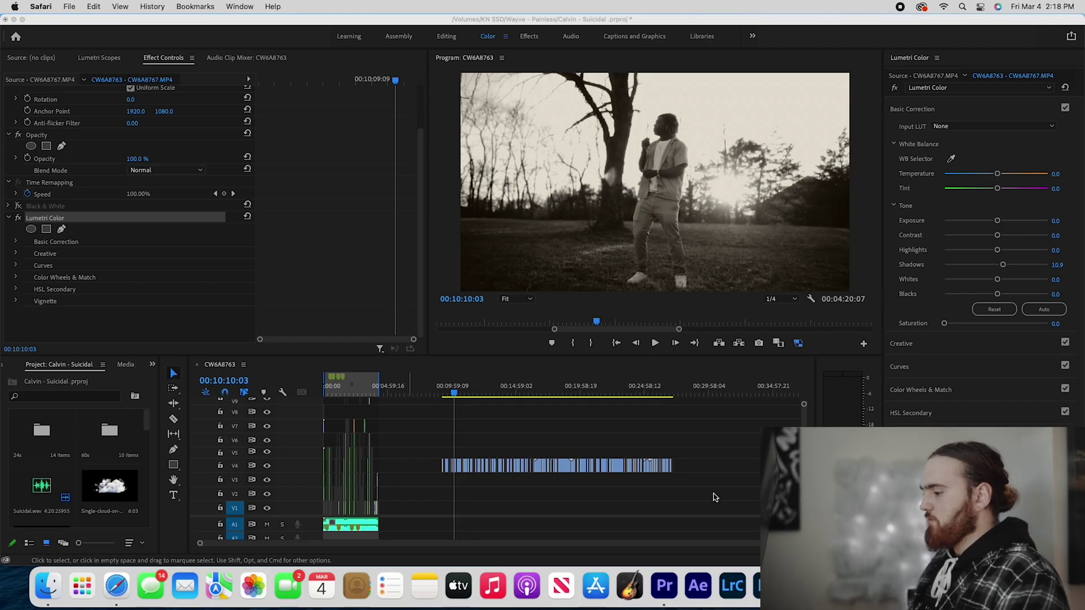
Toggle the existing Lumetri Color grade off and on to compare it with the original footage
click(714, 497)
key(equal)
key(equal)
key(equal)
key(equal)
key(equal)
key(equal)
key(equal)
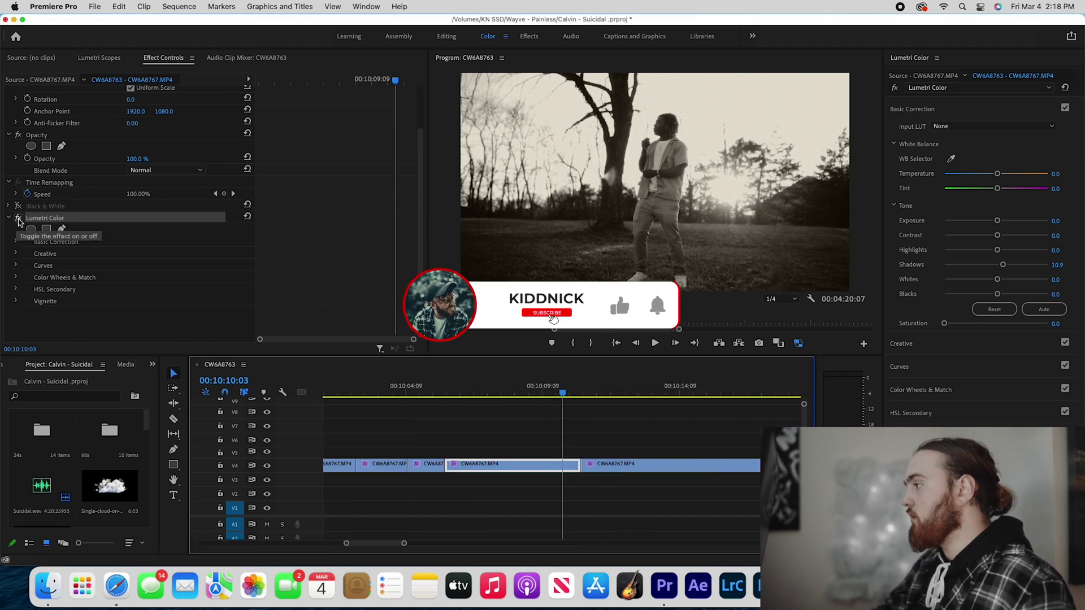
click(18, 219)
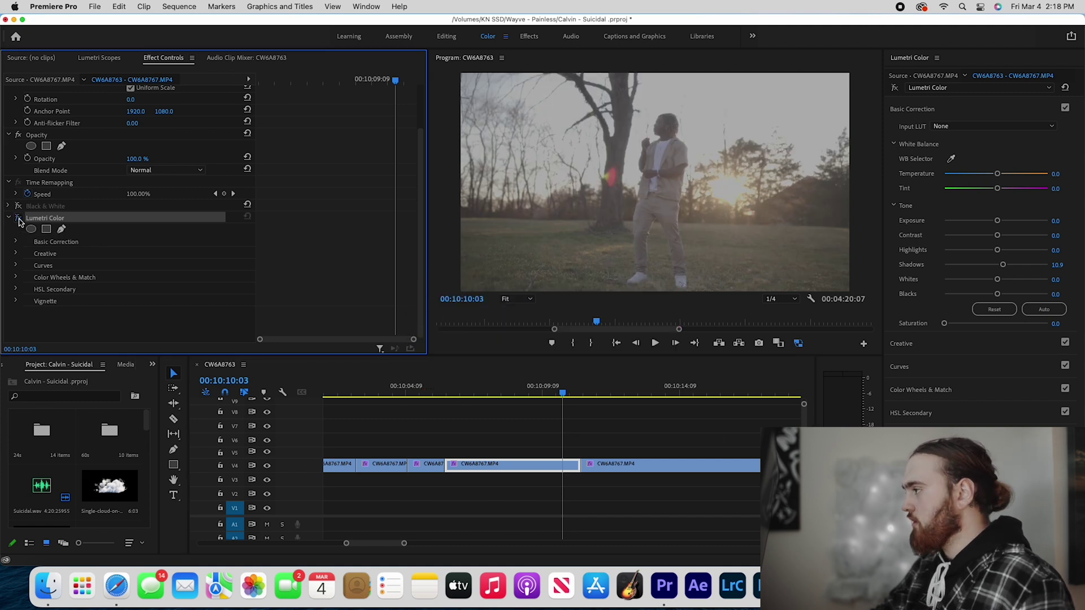
click(19, 220)
click(19, 219)
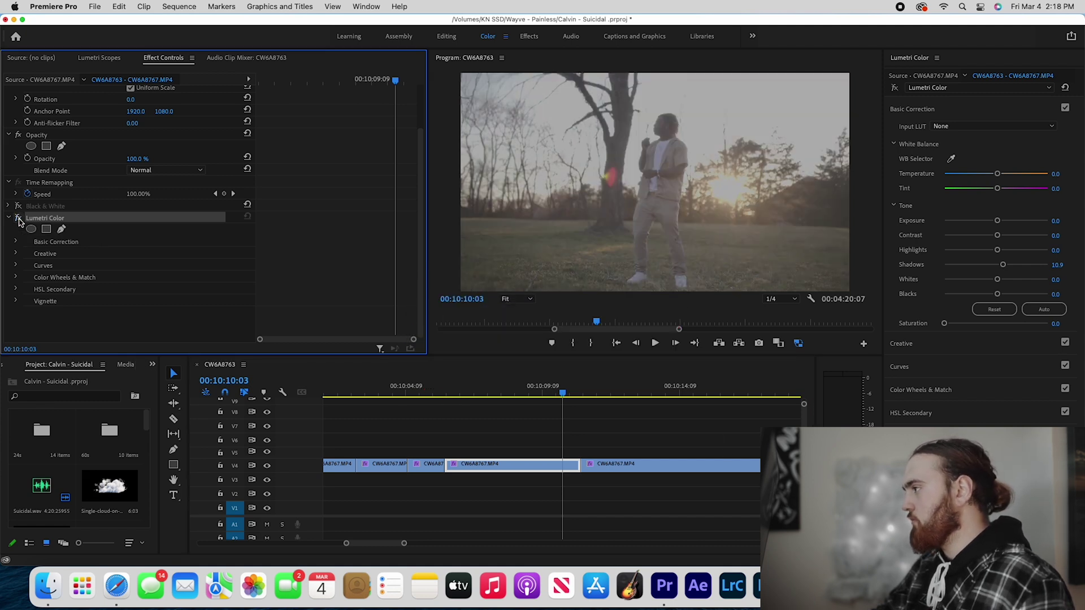
click(19, 220)
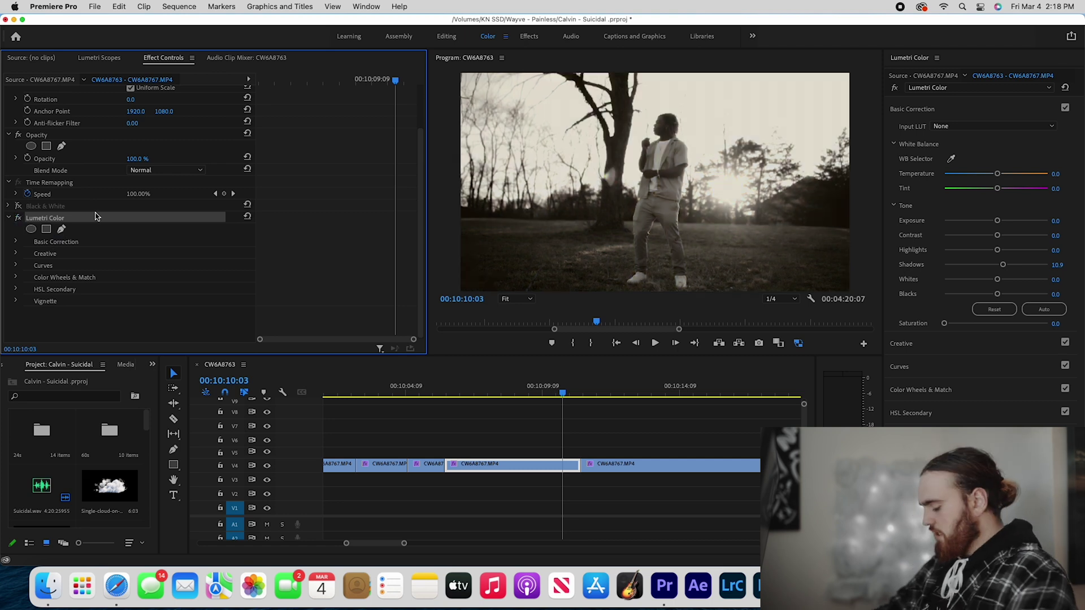
Delete the leftover Lumetri Color and old Black & White effects from the clip
key(Delete)
click(40, 270)
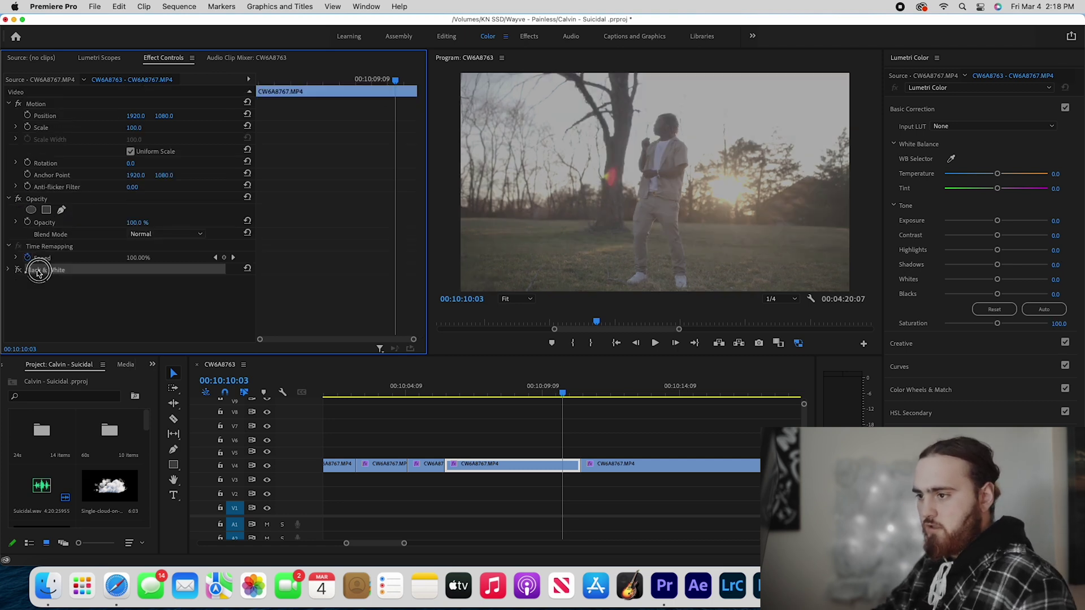
key(Delete)
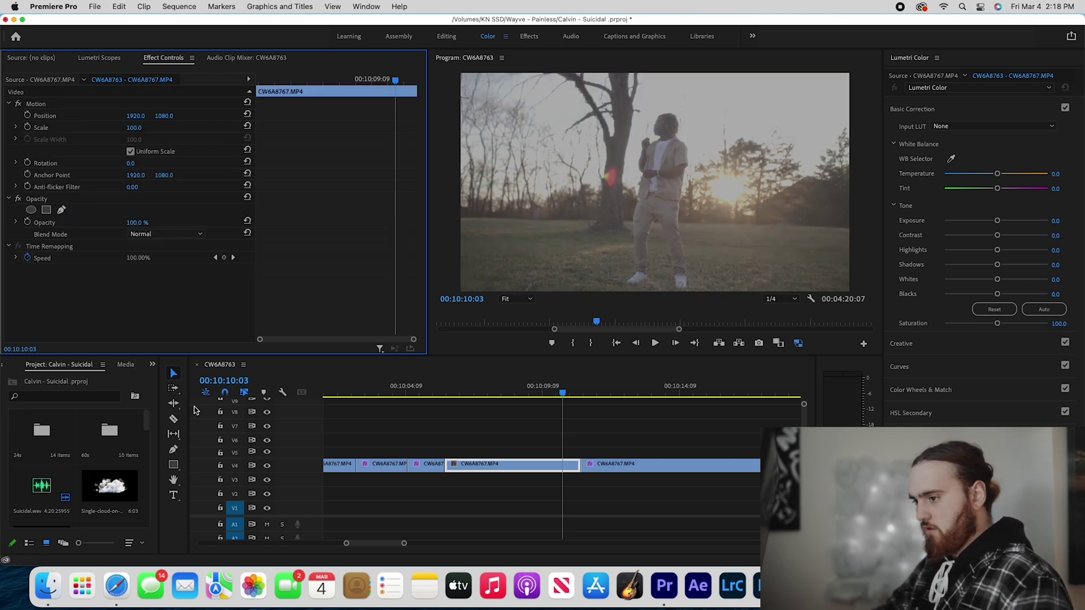
Search the Effects panel for 'Black' and apply a fresh Black & White effect to the clip
click(153, 365)
click(166, 435)
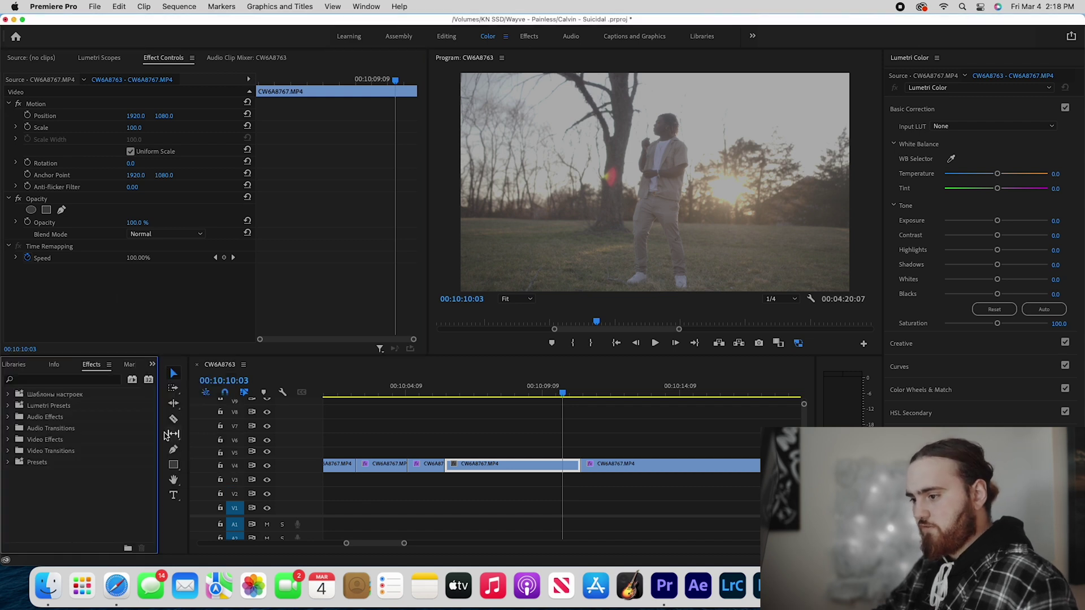
click(89, 380)
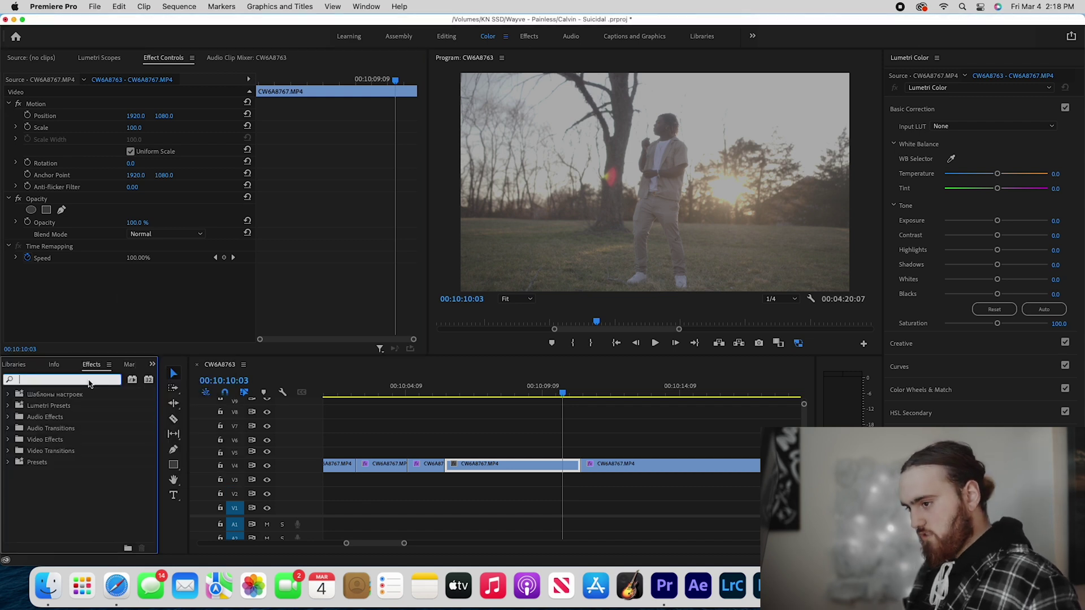
text(Black)
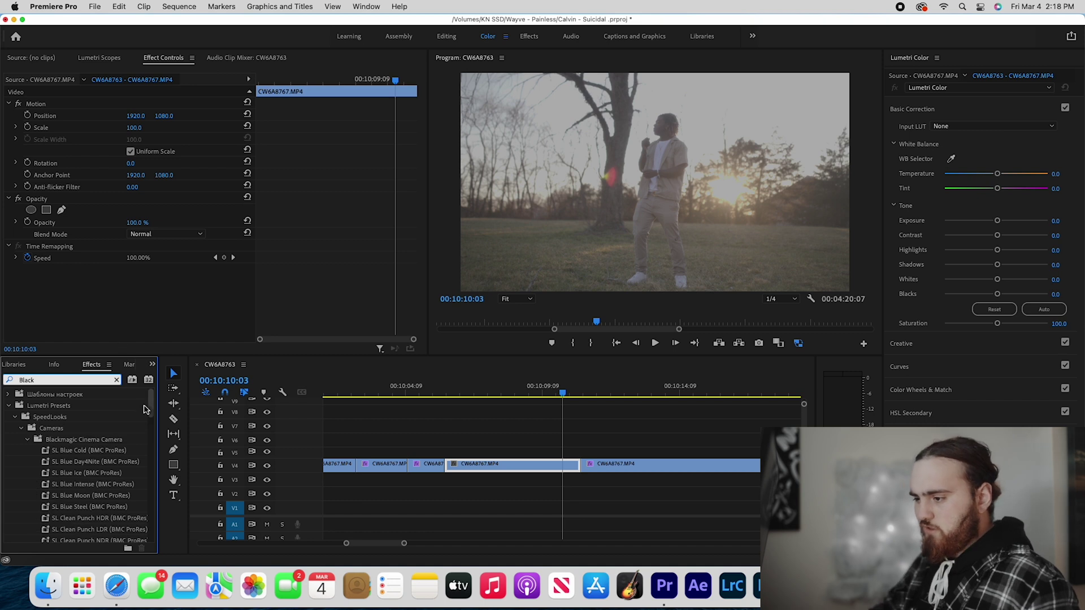
drag(146, 410, 524, 471)
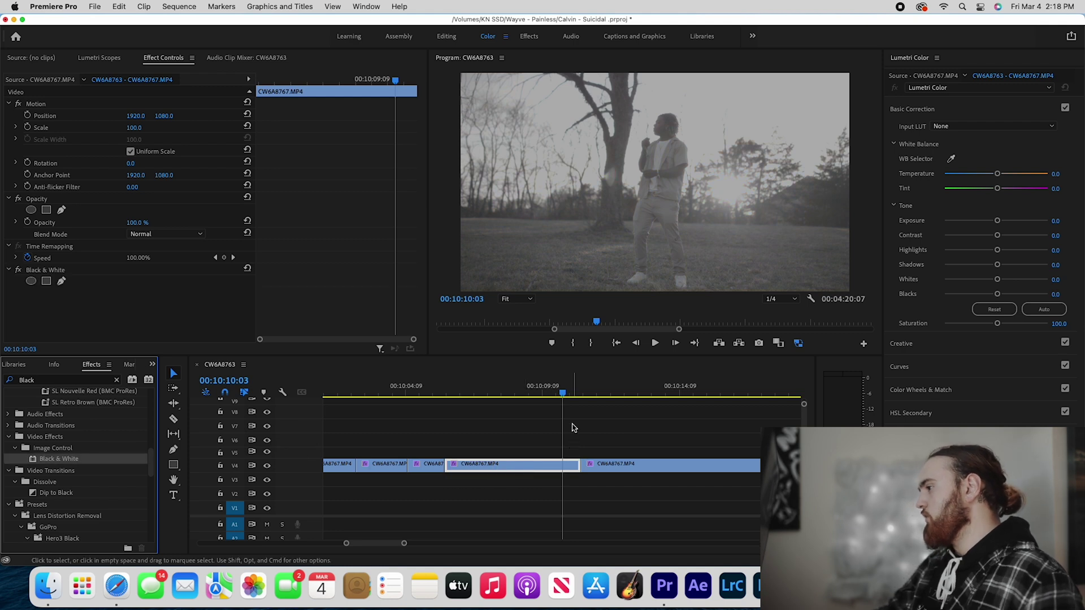
click(19, 270)
Re-enable Black & White, show the Lumetri Scopes, and select the CW6A8767.MP4 clip
click(18, 270)
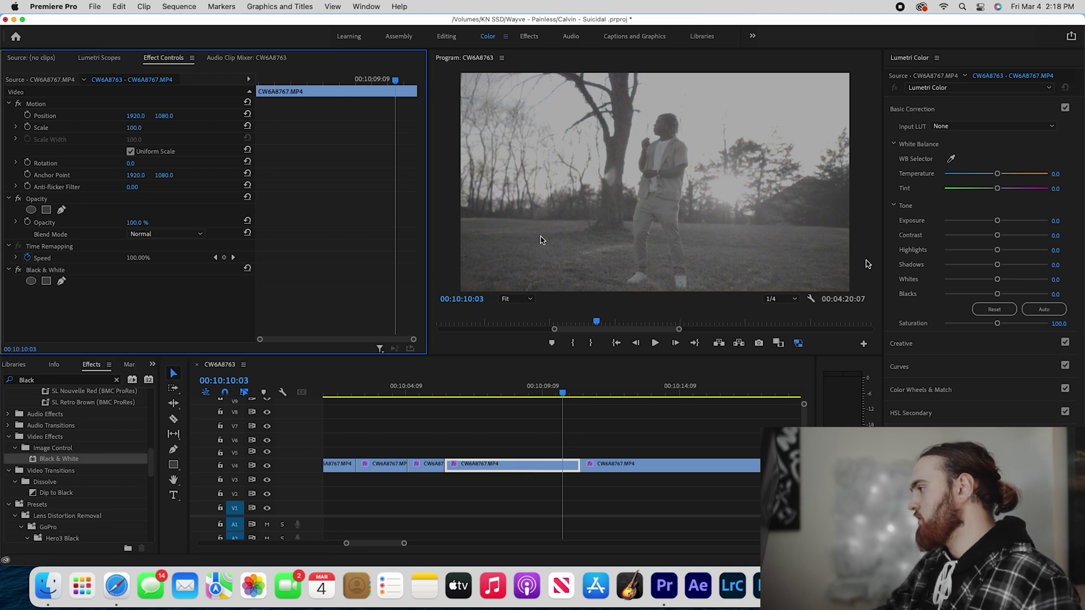
click(928, 390)
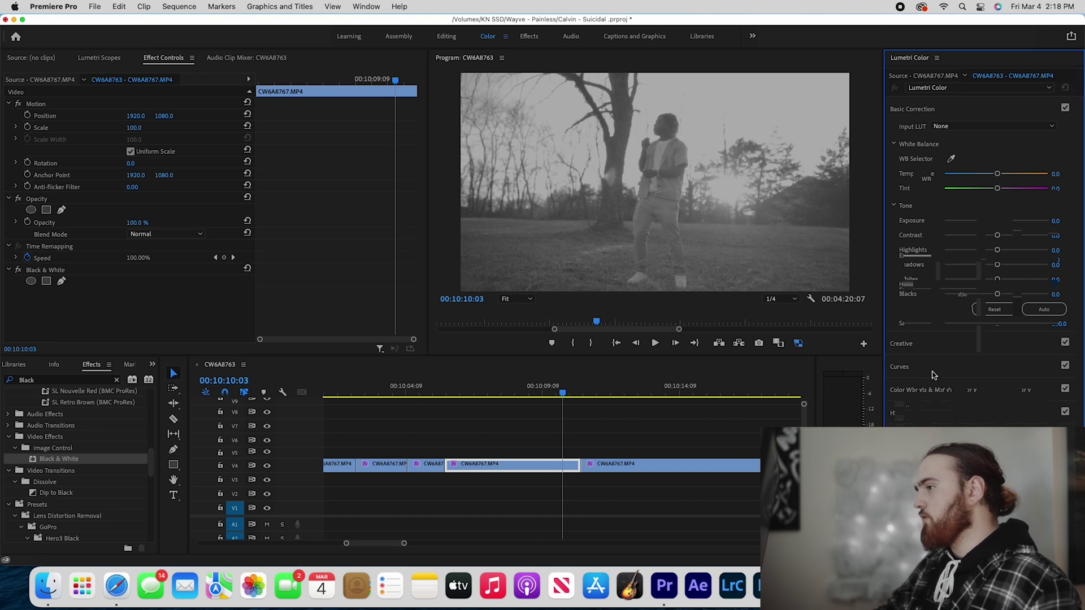
click(126, 58)
scroll(588, 473, up, 3)
click(626, 473)
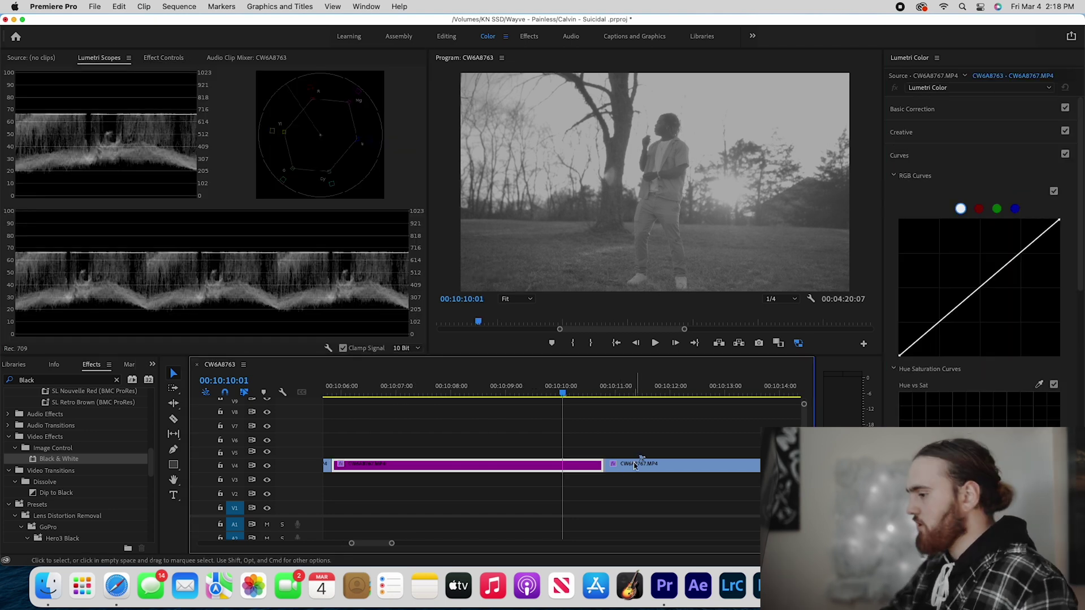
Add shadow, midtone and highlight points to the RGB curve and pull the shadow point down
click(980, 286)
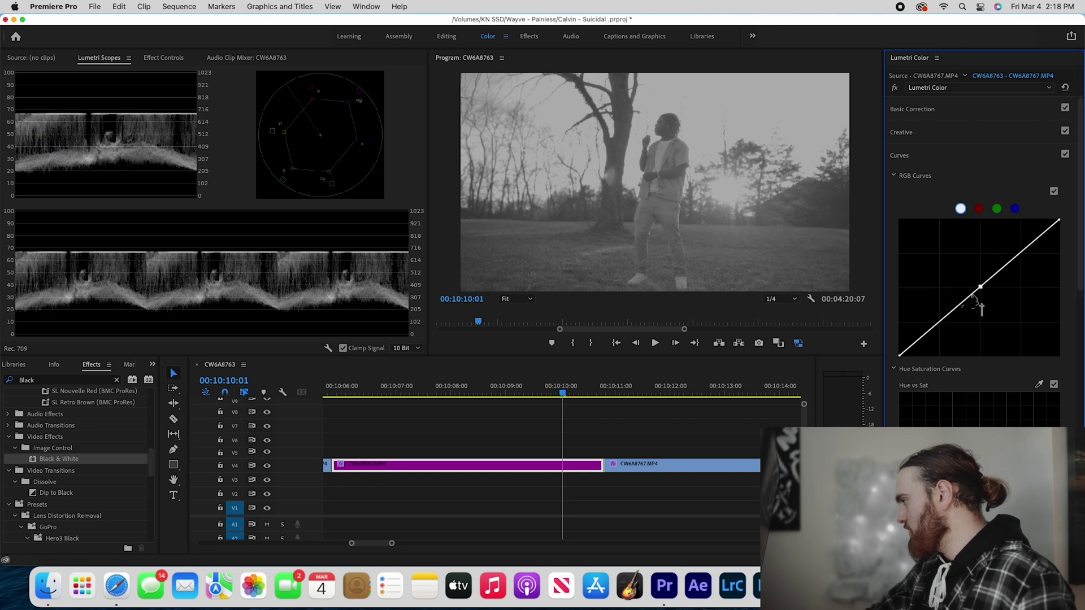
click(940, 321)
click(1020, 252)
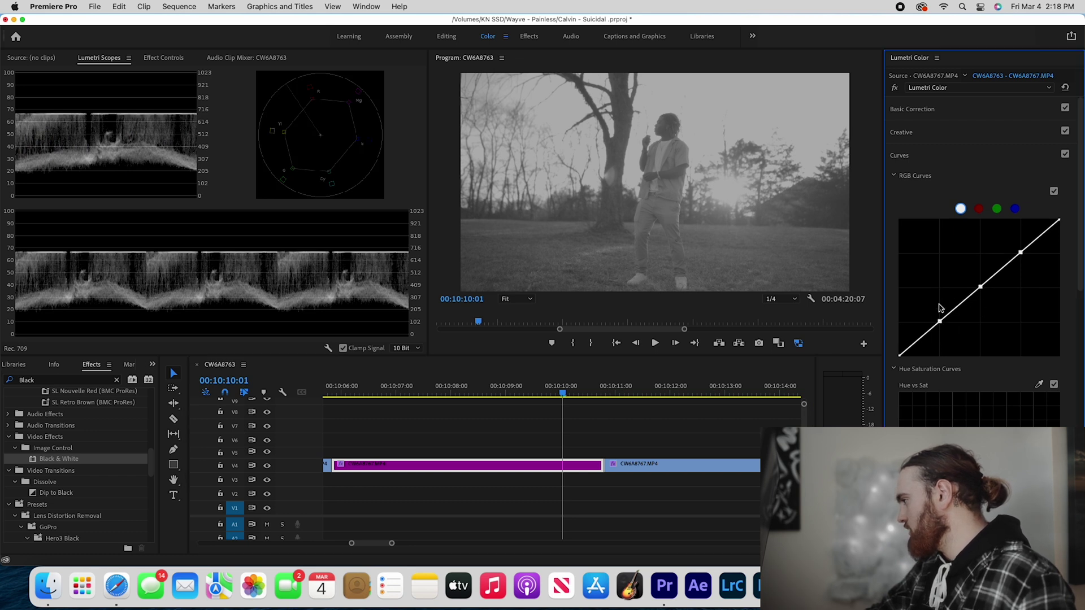
drag(980, 286, 978, 283)
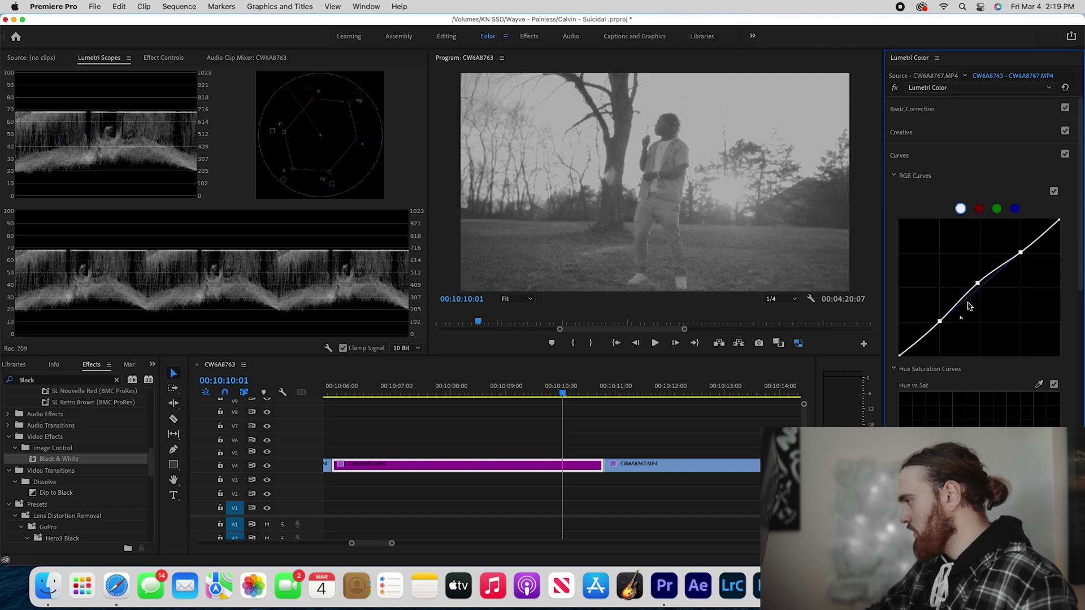
drag(939, 321, 949, 338)
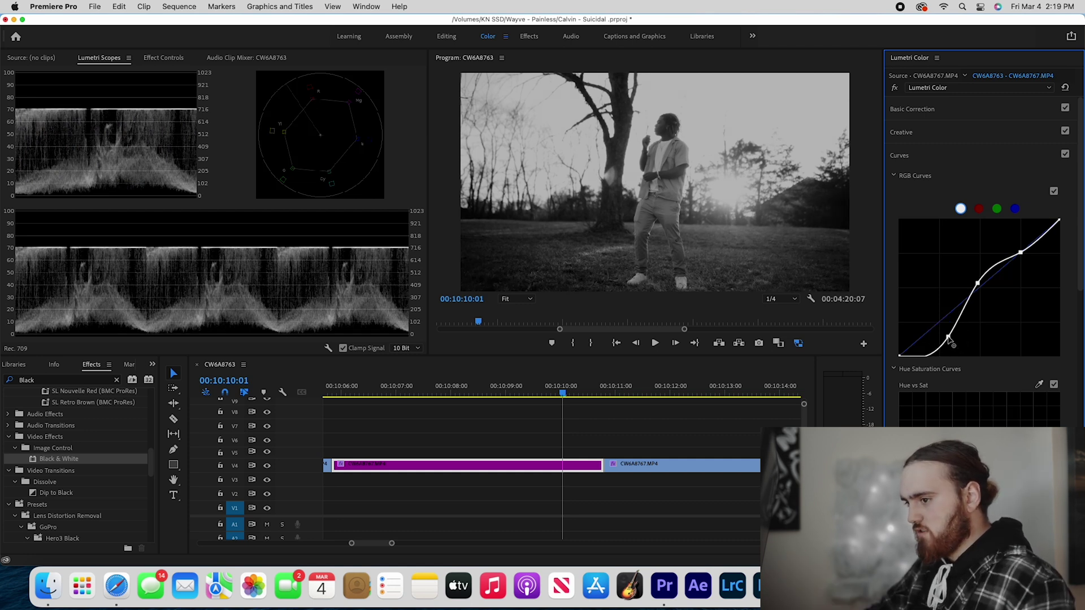
Raise the highlight curve point to complete the S-curve, comparing the grade on and off
click(895, 88)
click(895, 88)
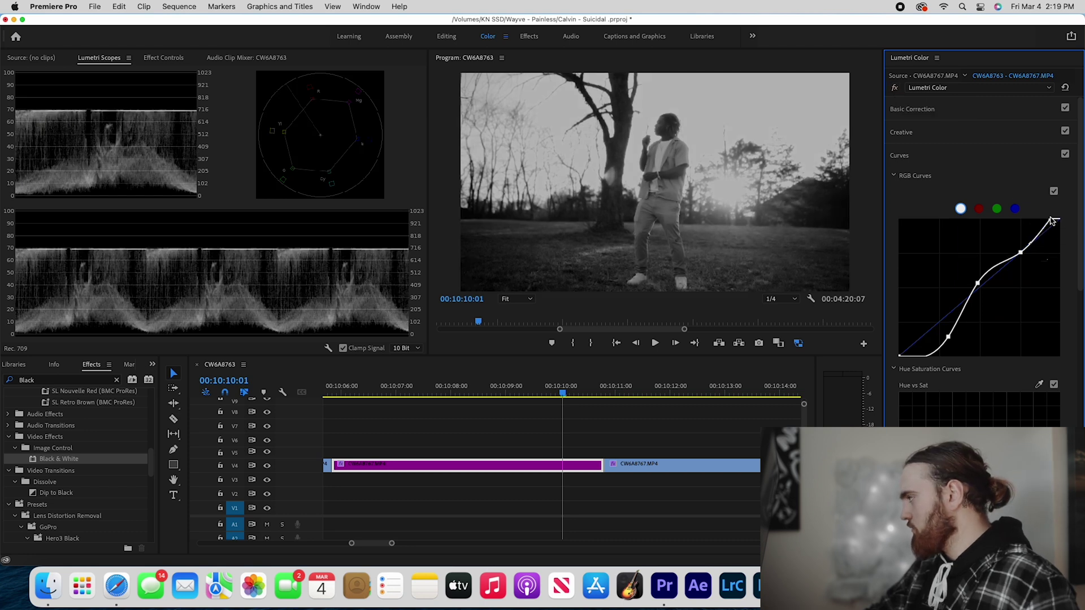
drag(1020, 252, 1021, 247)
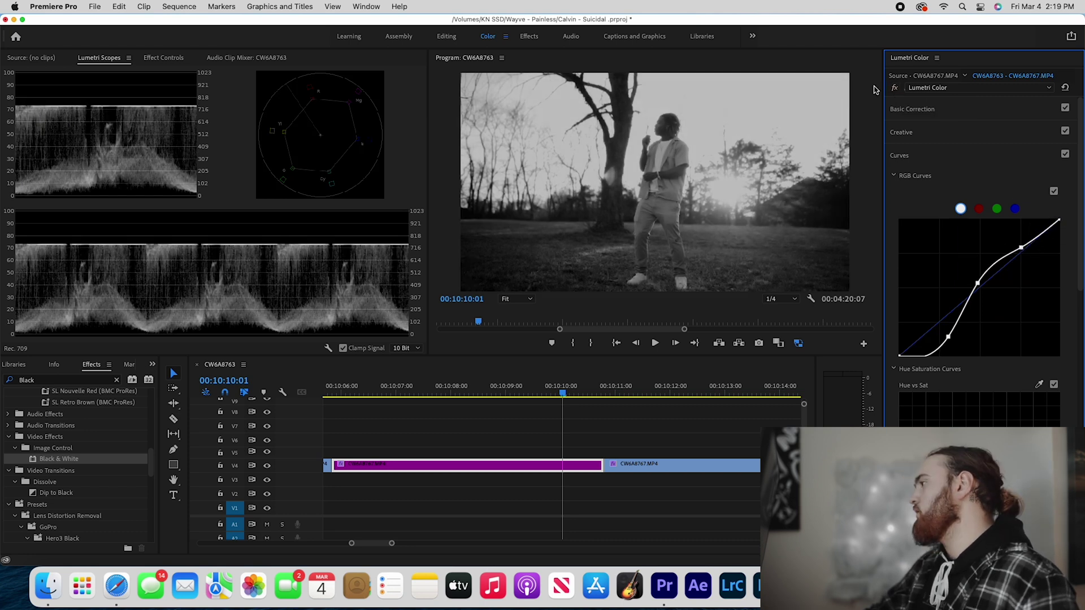
click(896, 87)
click(896, 88)
click(897, 88)
click(896, 88)
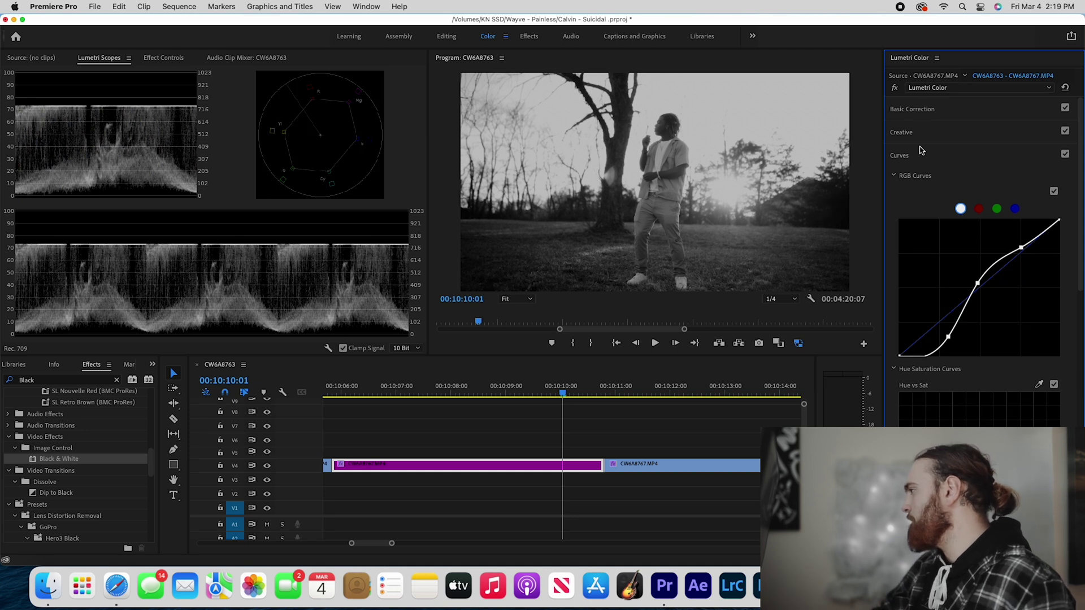
click(912, 109)
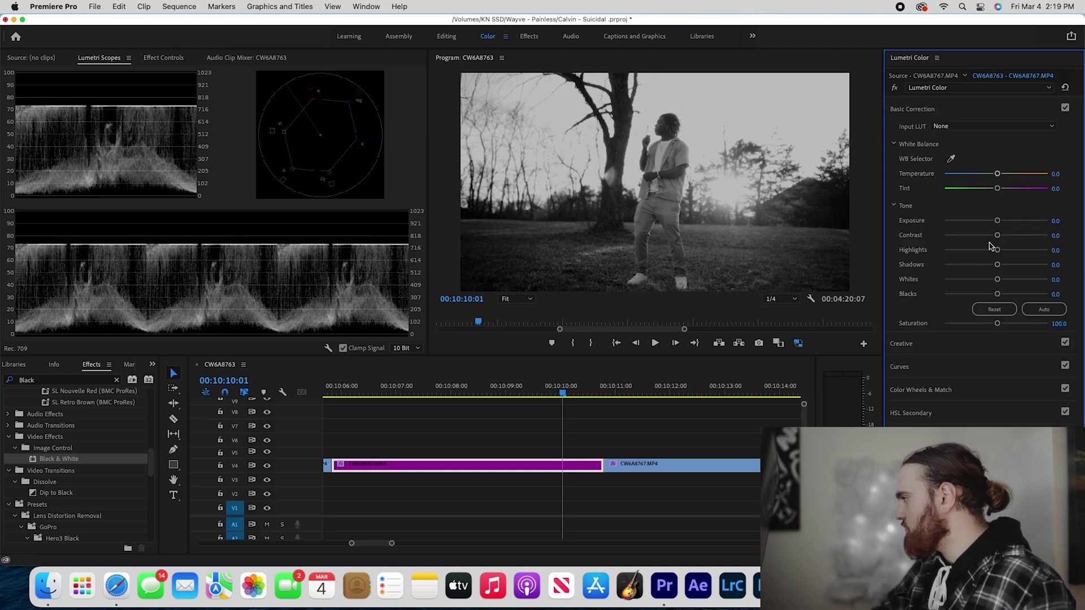
Set Lumetri Saturation to 0, lower Blacks slightly and raise Highlights to 21.7
drag(997, 323, 799, 307)
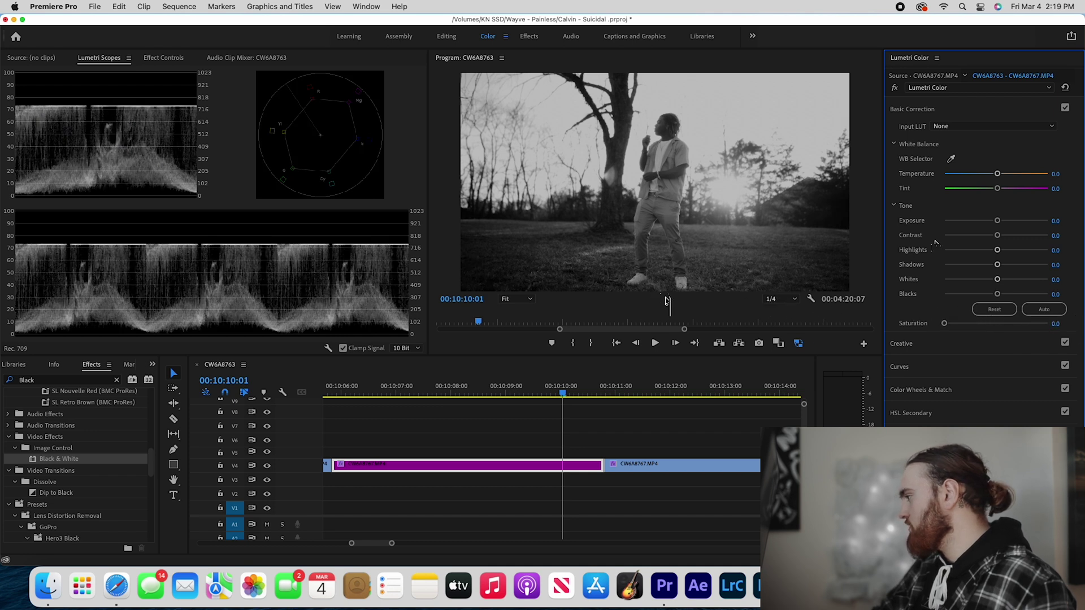
drag(997, 296, 993, 294)
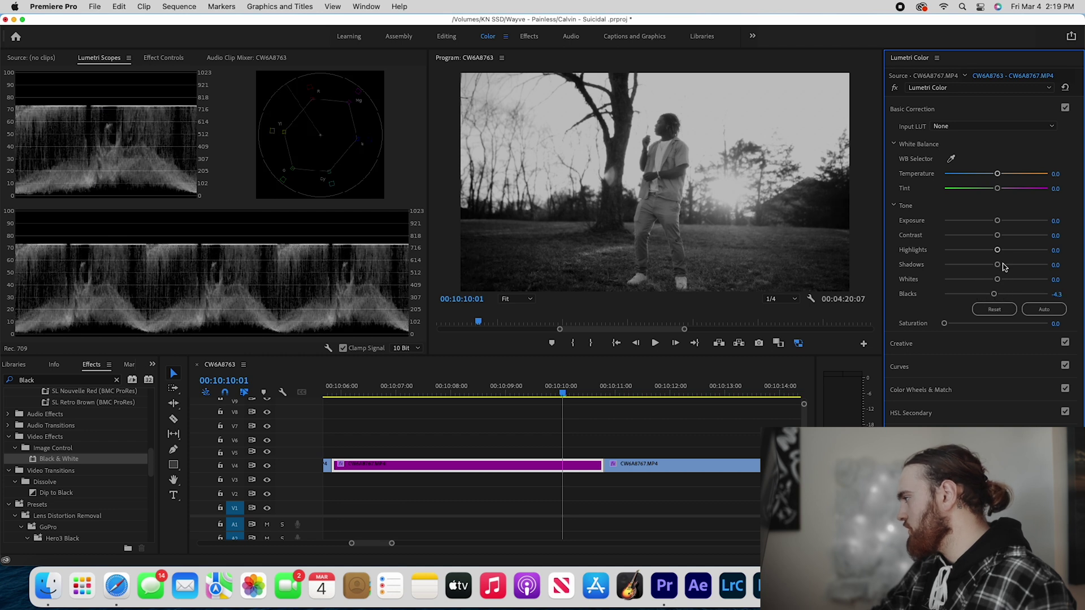
drag(997, 250, 1007, 255)
Nudge the Shadows color wheel slightly toward warm yellow and compare with the wheels off
click(898, 89)
click(898, 90)
click(897, 90)
click(897, 89)
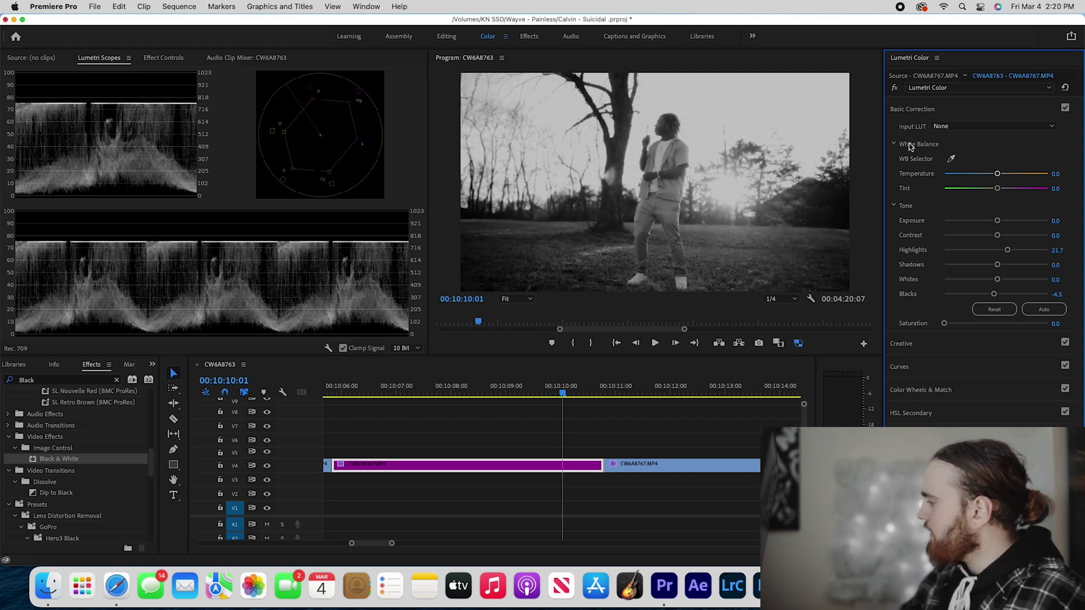
click(959, 387)
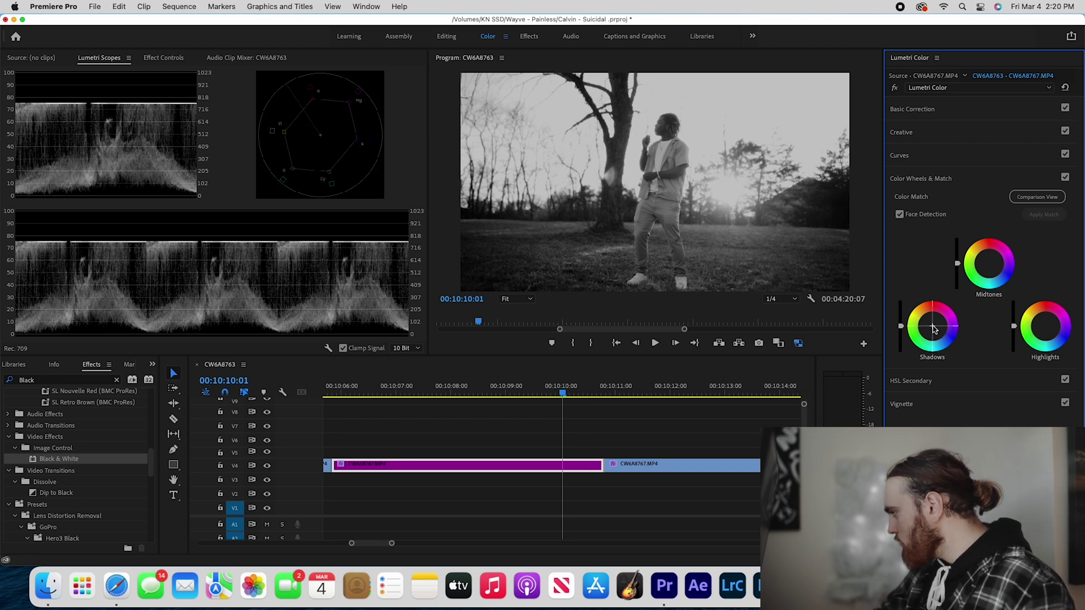
drag(932, 326, 931, 324)
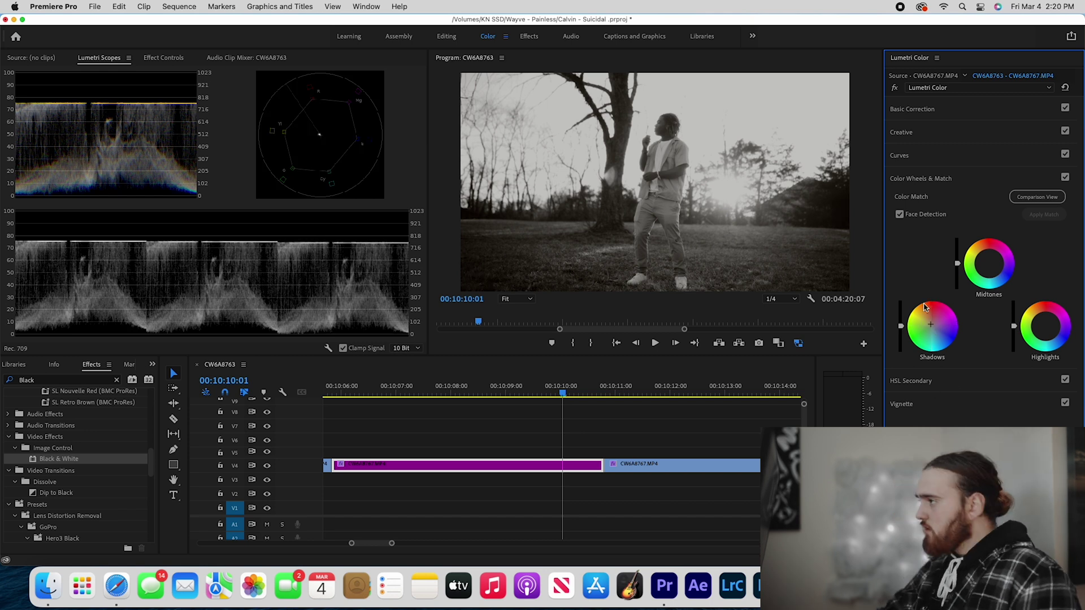
click(1066, 178)
click(1066, 177)
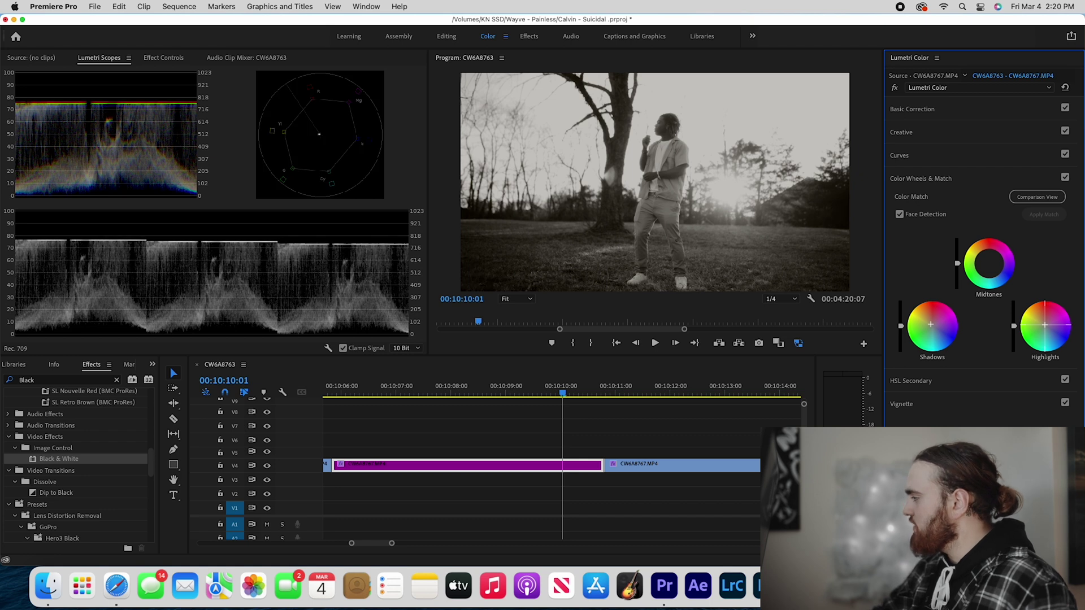
Try an orange sepia push on the Highlights wheel, then reset it to neutral
drag(1045, 325, 1029, 306)
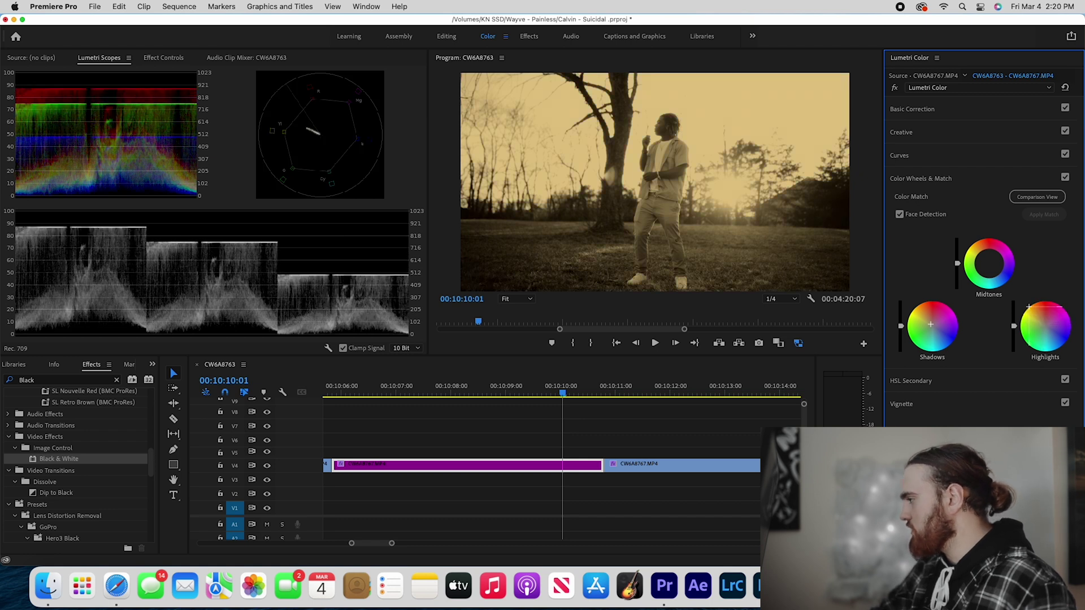
double_click(1029, 306)
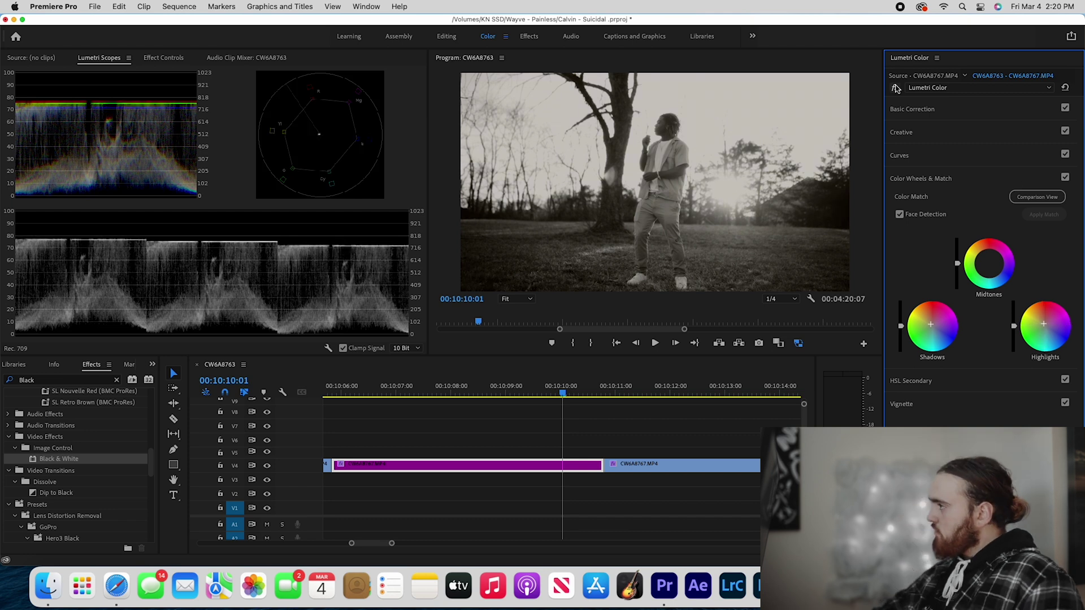
click(1066, 177)
click(1065, 177)
click(1065, 176)
click(1065, 177)
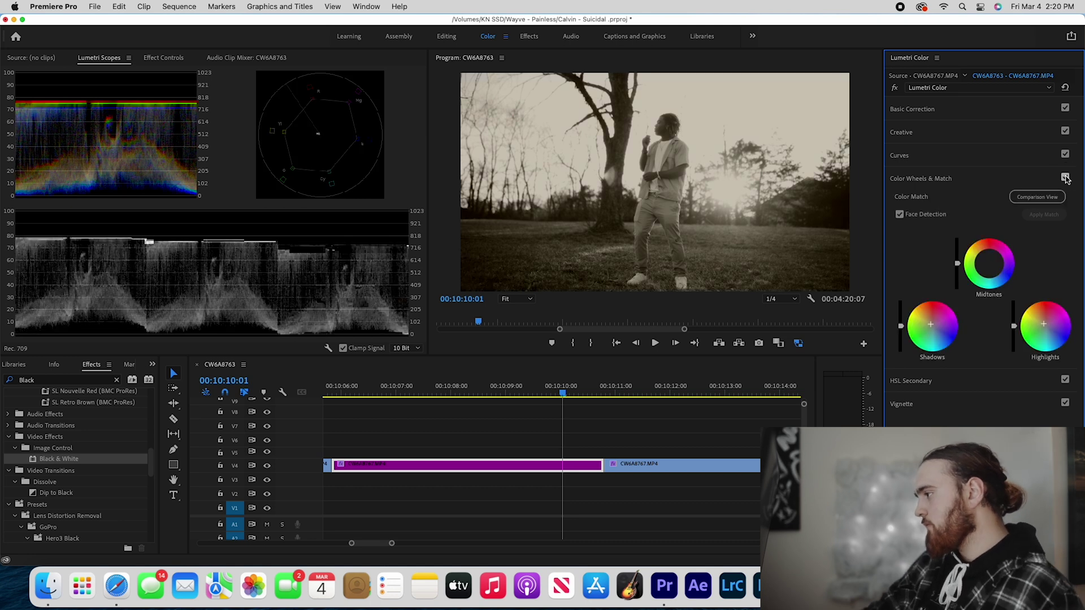
click(1065, 177)
Increase Contrast to about 20.7 and compare the Lumetri grade on and off
click(1065, 176)
click(930, 110)
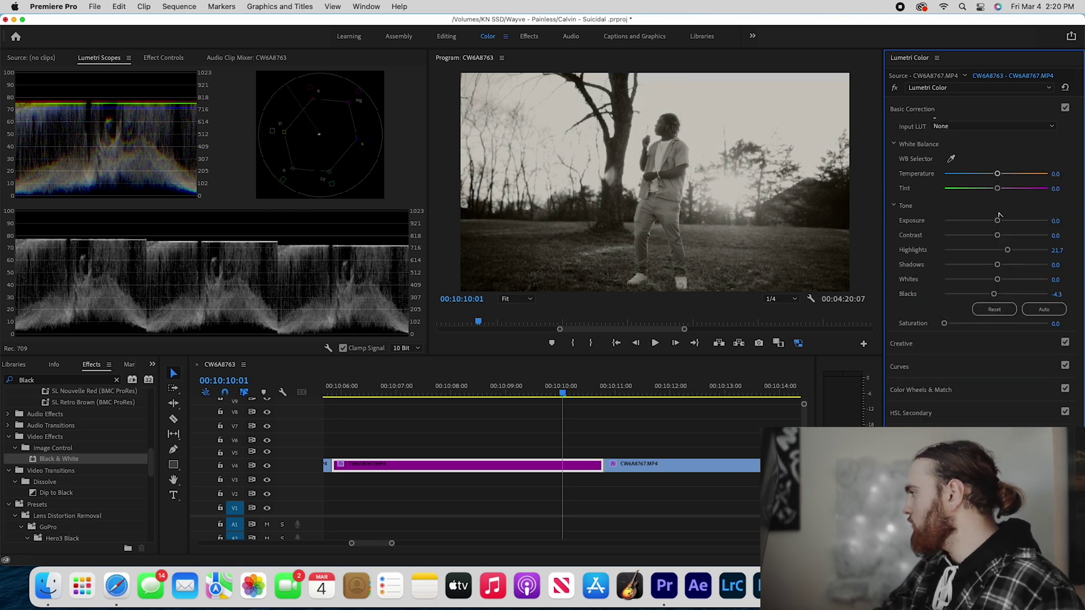
drag(997, 235, 1006, 235)
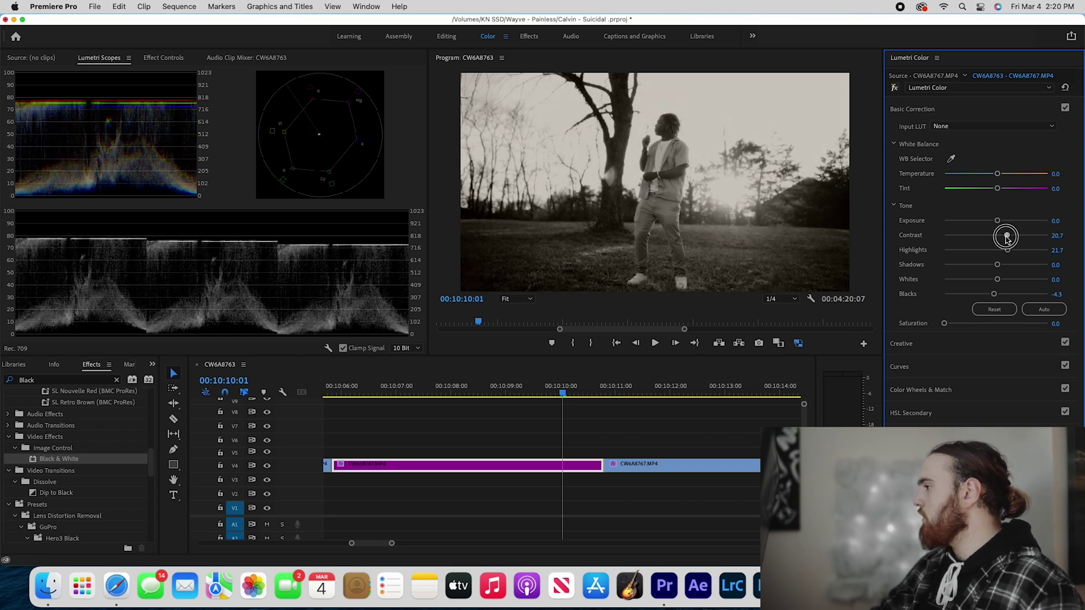
click(895, 88)
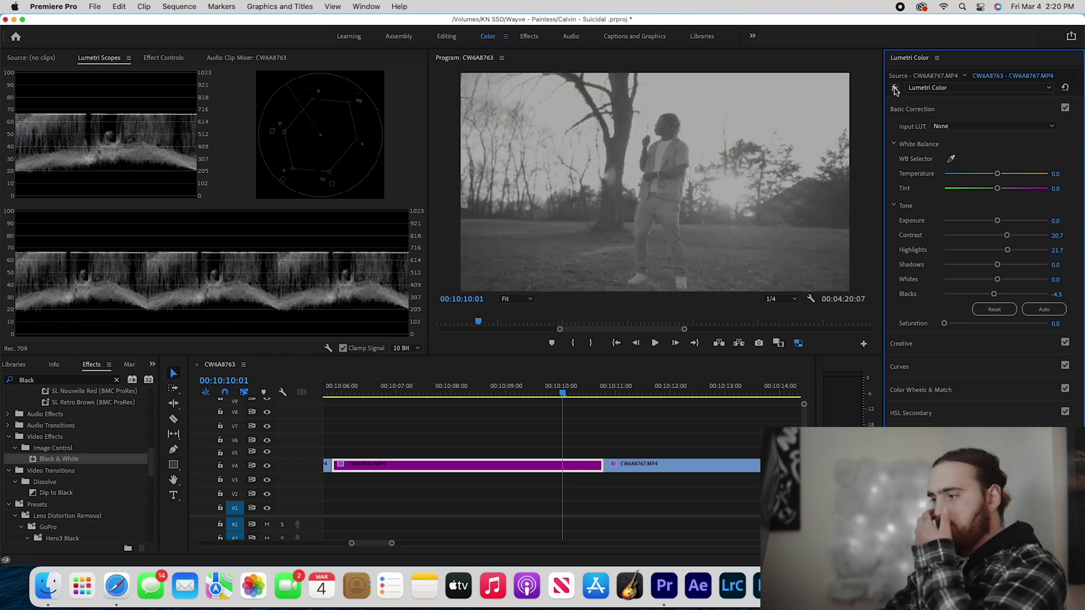
click(895, 89)
click(152, 59)
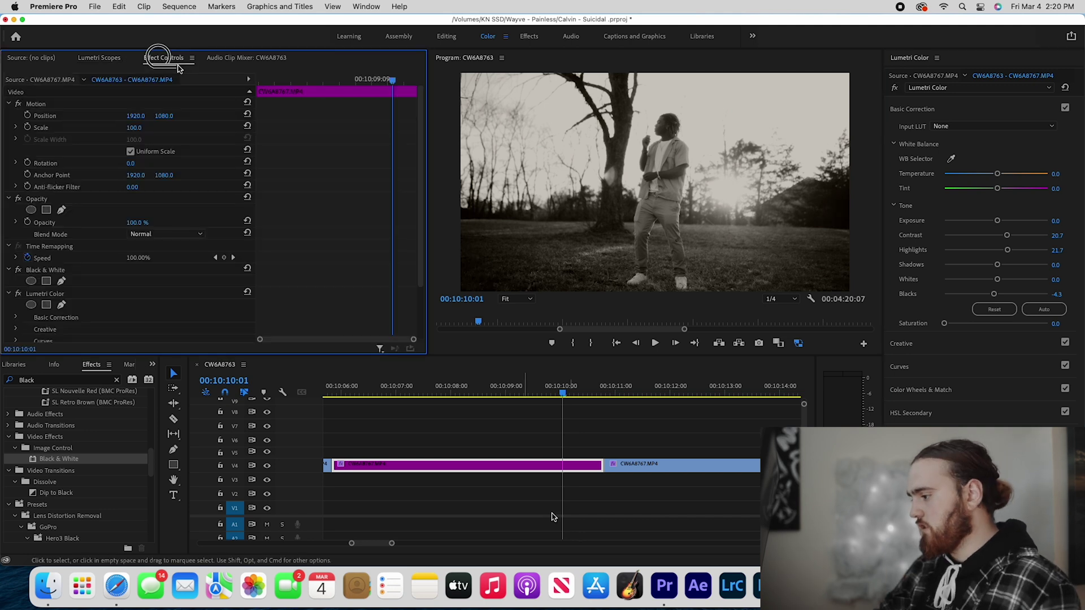
click(921, 435)
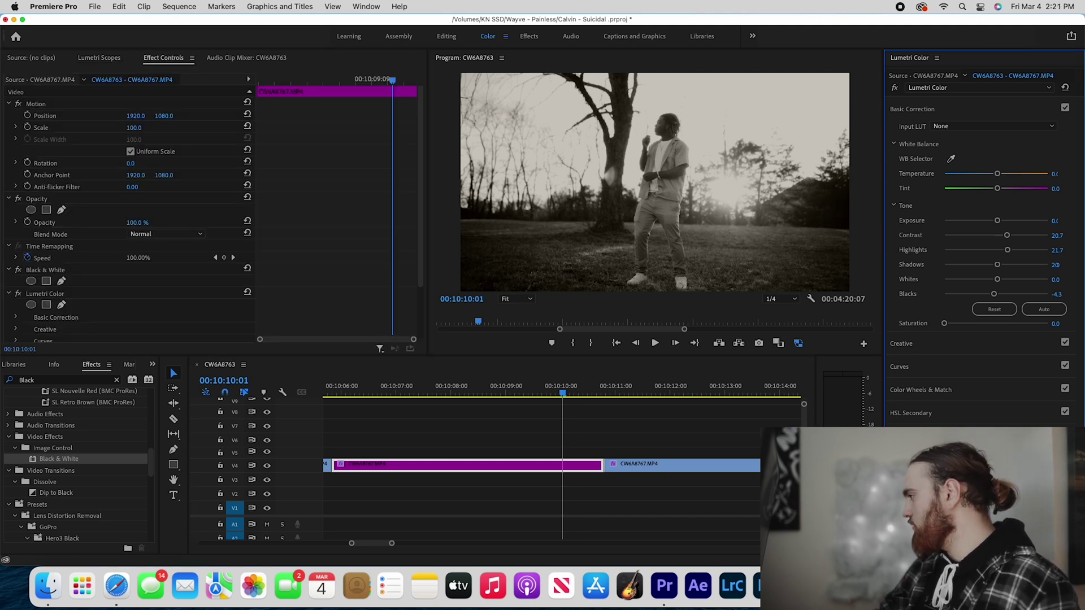
Add a vignette with Feather 37 and Amount pulled back to near 0, comparing the grade
drag(998, 243, 943, 244)
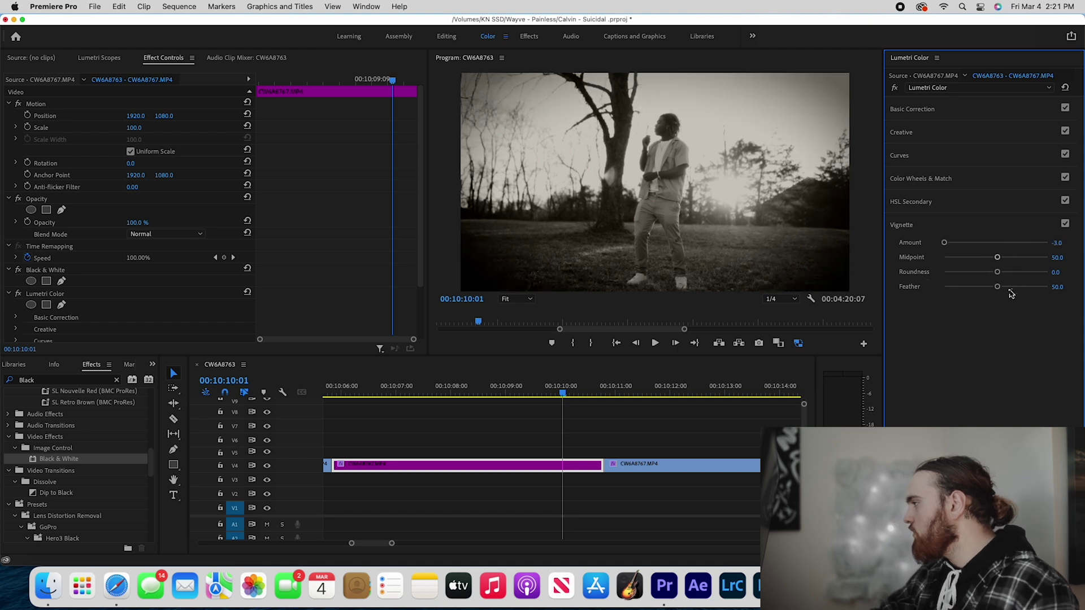
drag(997, 288, 974, 284)
drag(948, 245, 996, 253)
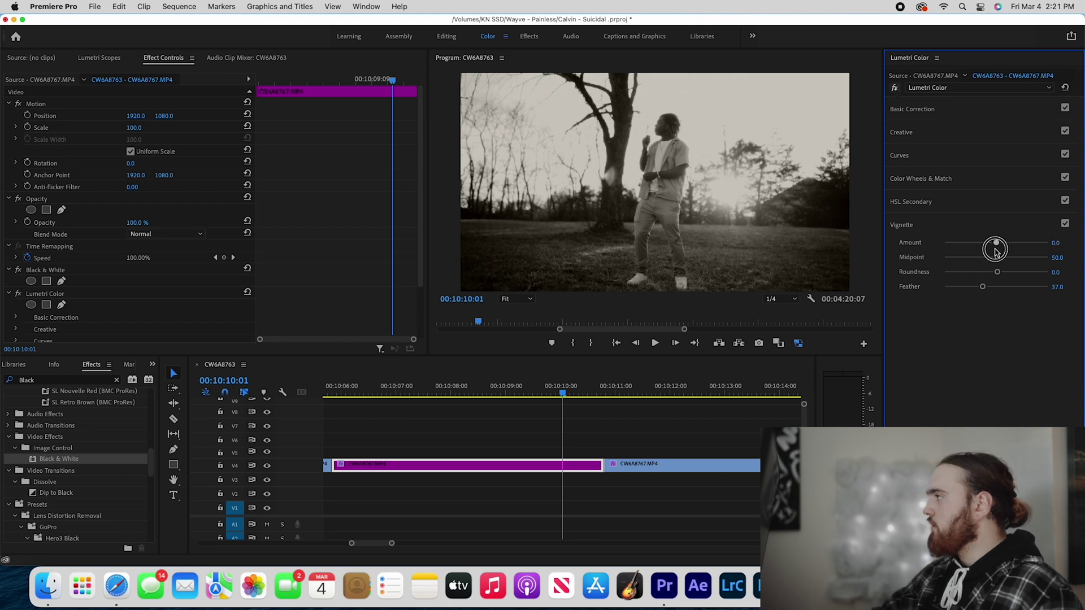
click(895, 88)
click(894, 88)
click(895, 88)
click(894, 88)
click(895, 89)
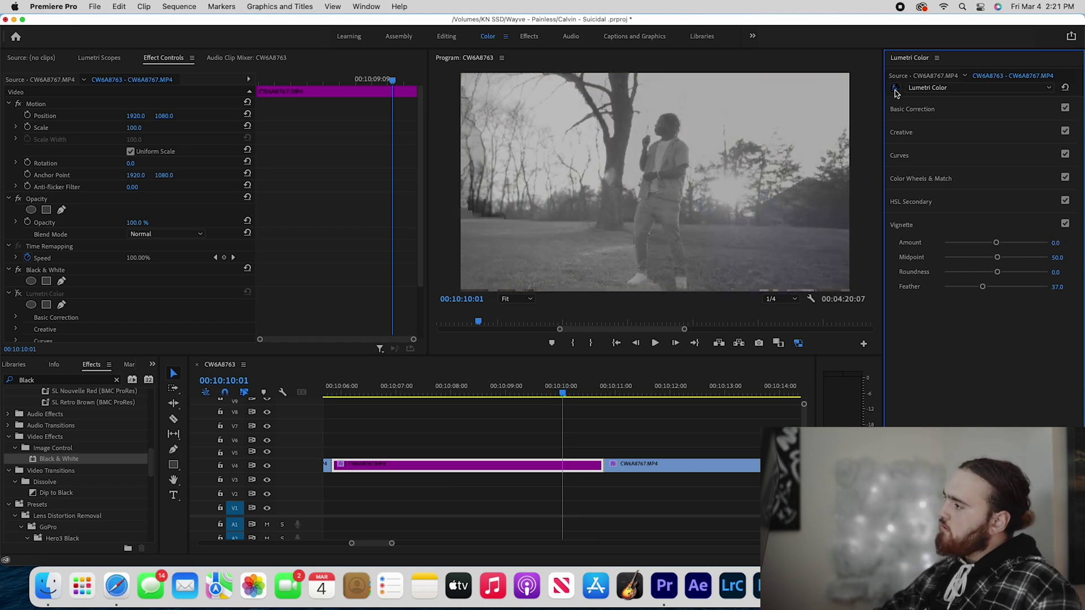
click(895, 89)
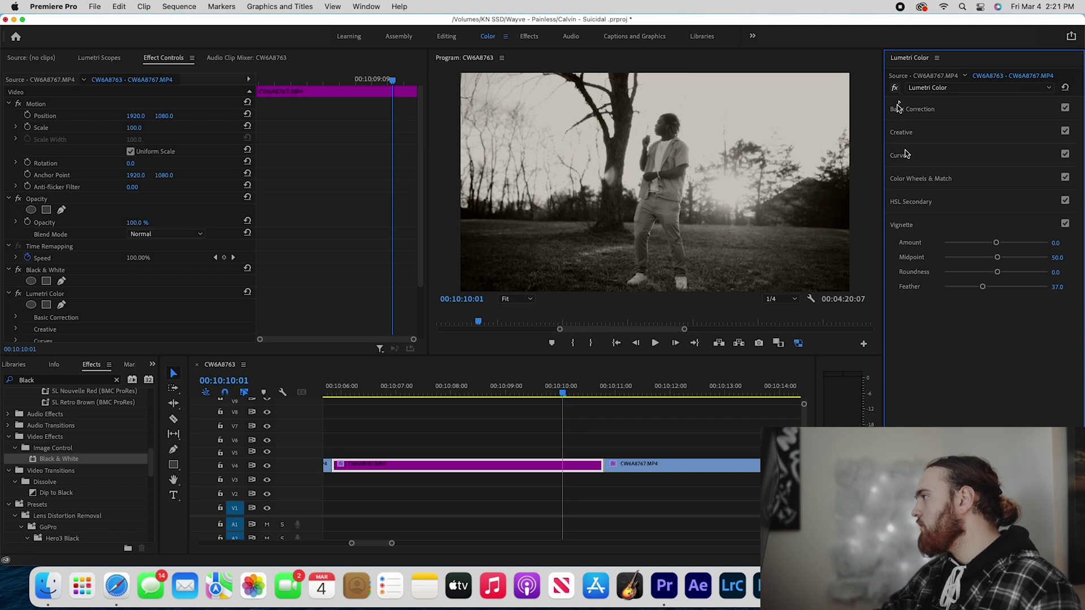
Drag the RGB curve's black point upward so the shadows fade to a matte black
click(894, 88)
click(895, 88)
click(904, 155)
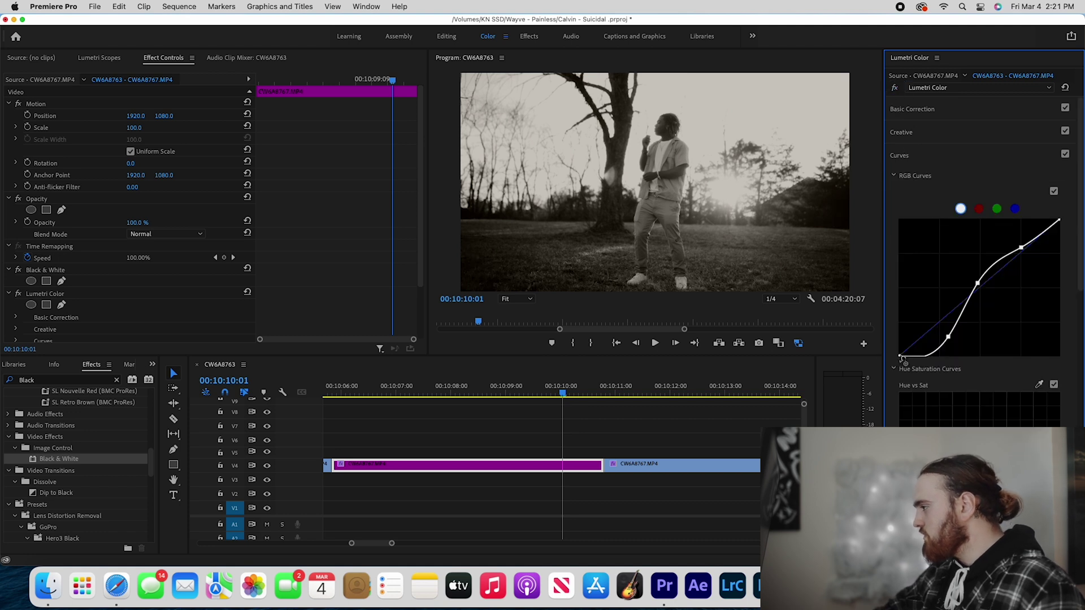
drag(901, 358, 828, 274)
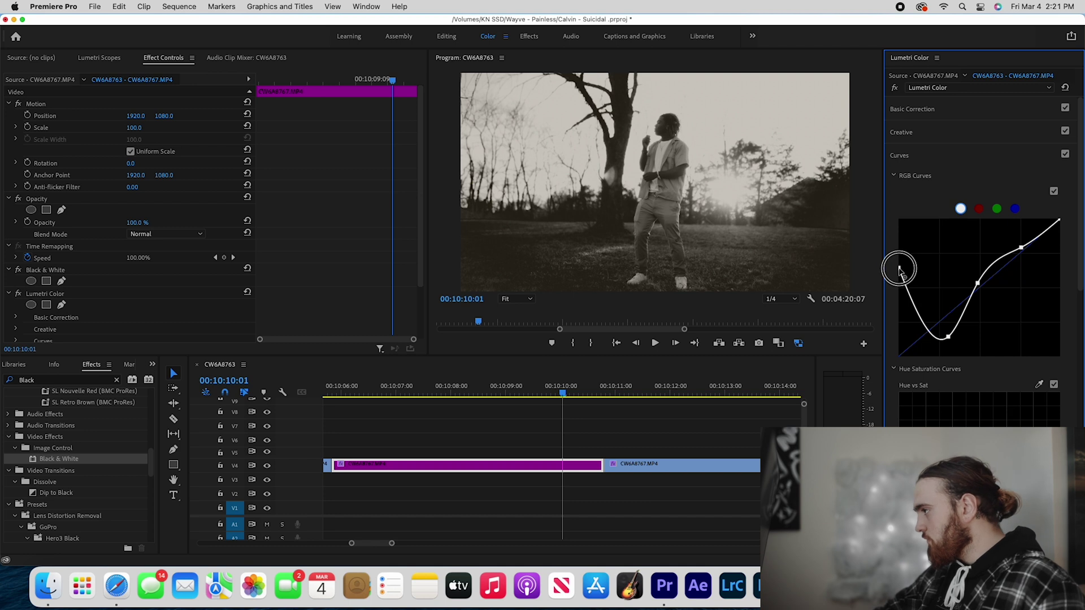
drag(900, 269, 863, 331)
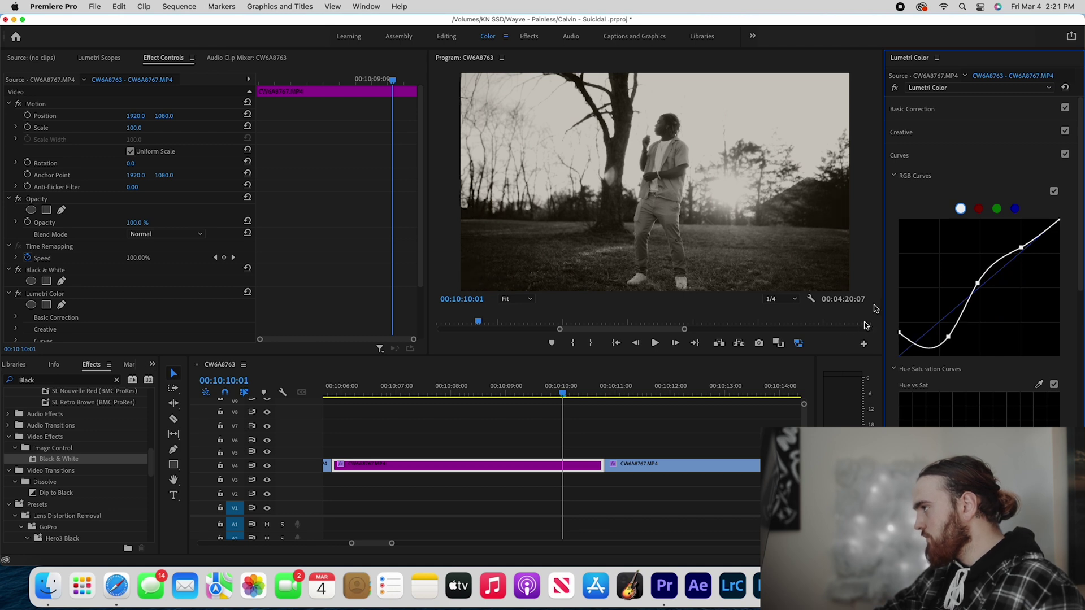
click(894, 88)
Compare Black & White and Lumetri Color on and off, then delete the Black & White effect
click(16, 293)
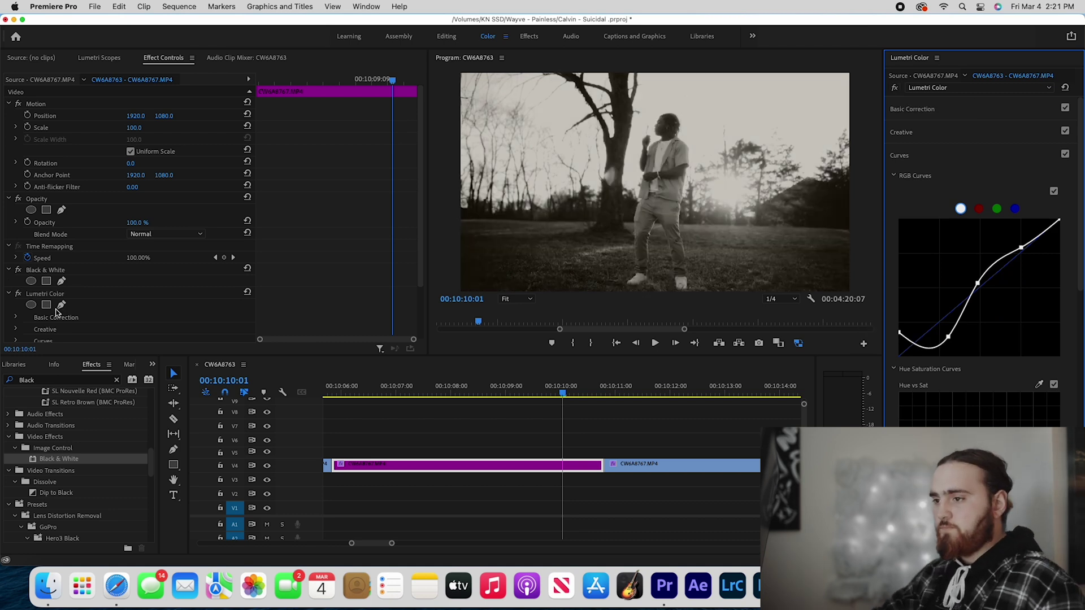
click(15, 294)
click(17, 271)
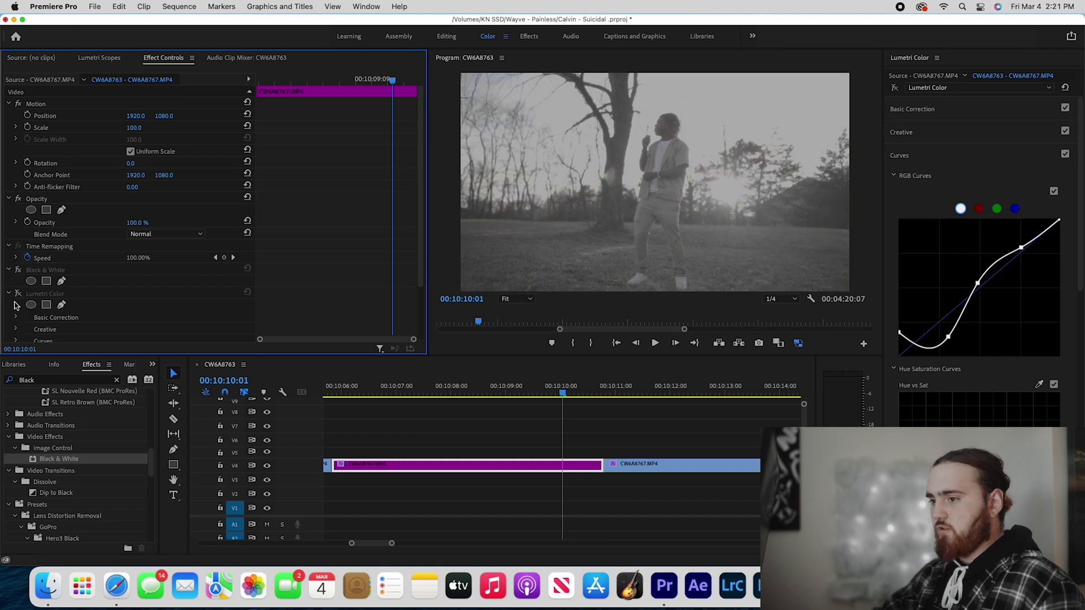
click(15, 293)
click(18, 270)
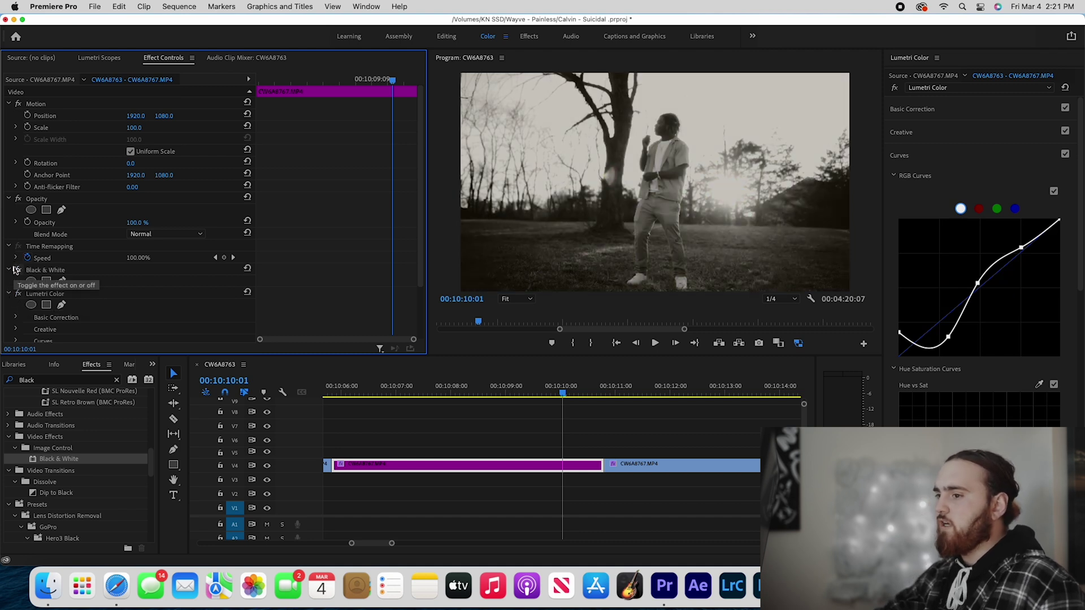
click(17, 270)
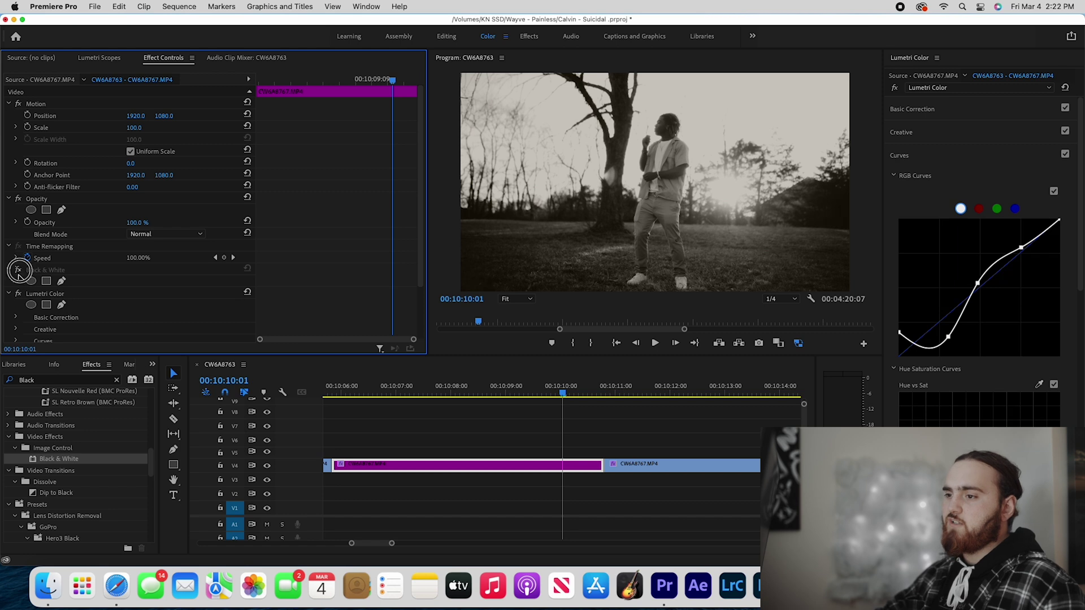
click(17, 270)
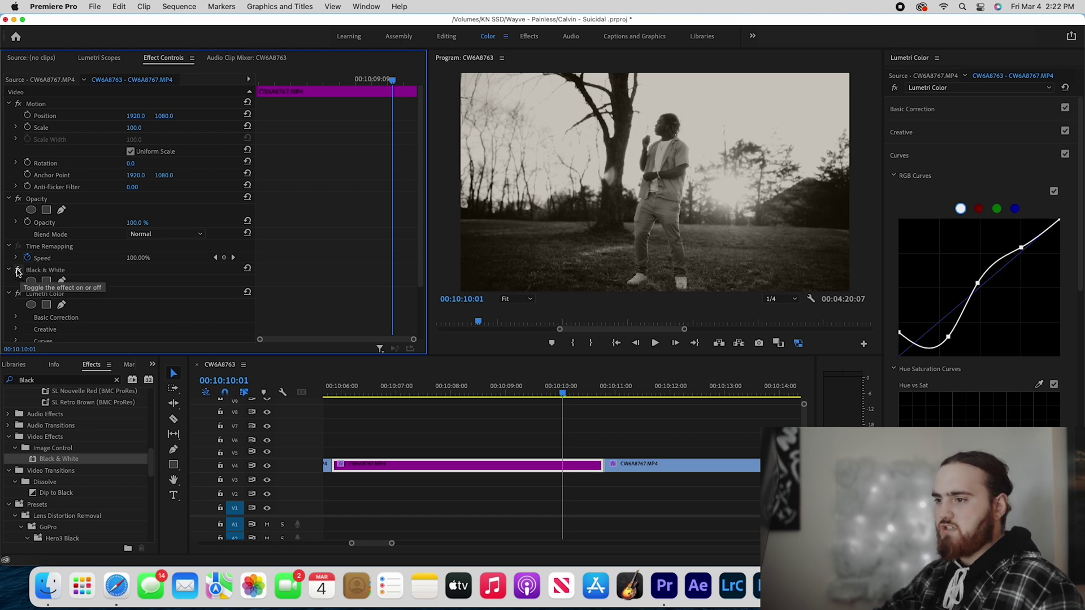
click(17, 271)
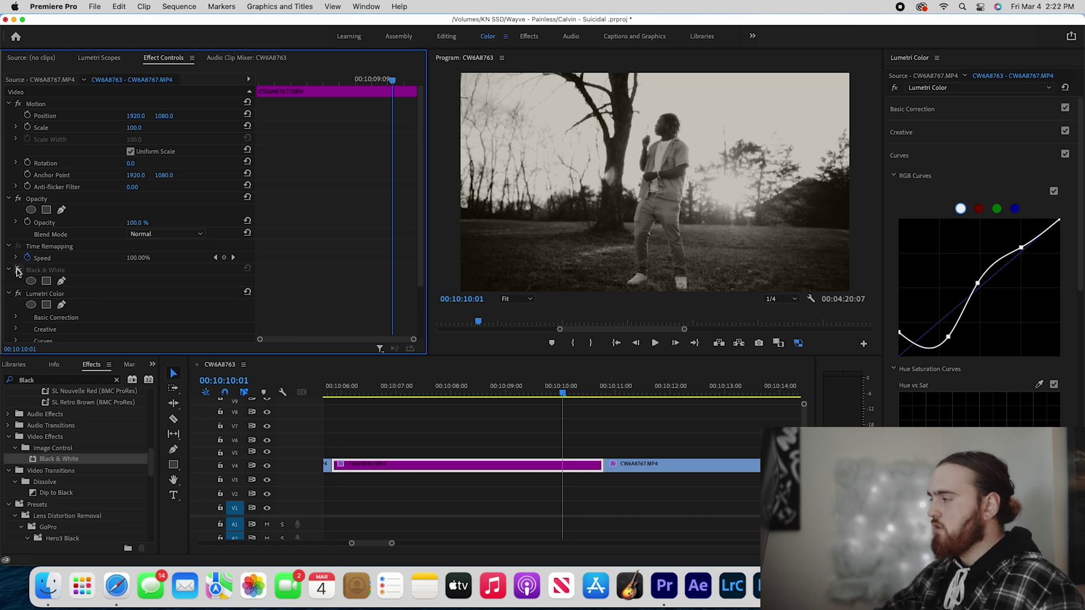
click(121, 273)
key(Delete)
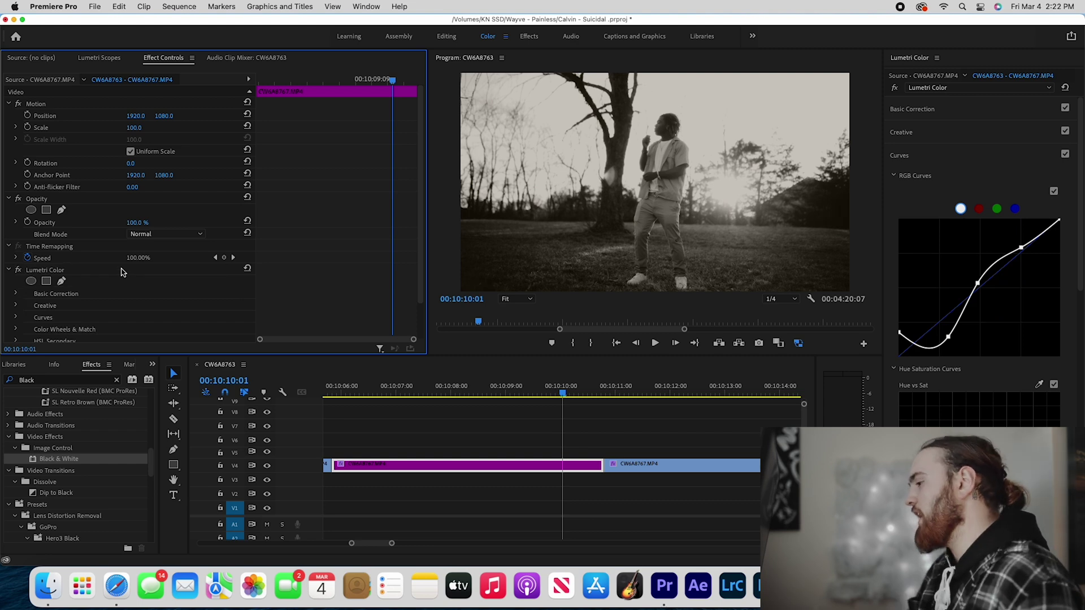